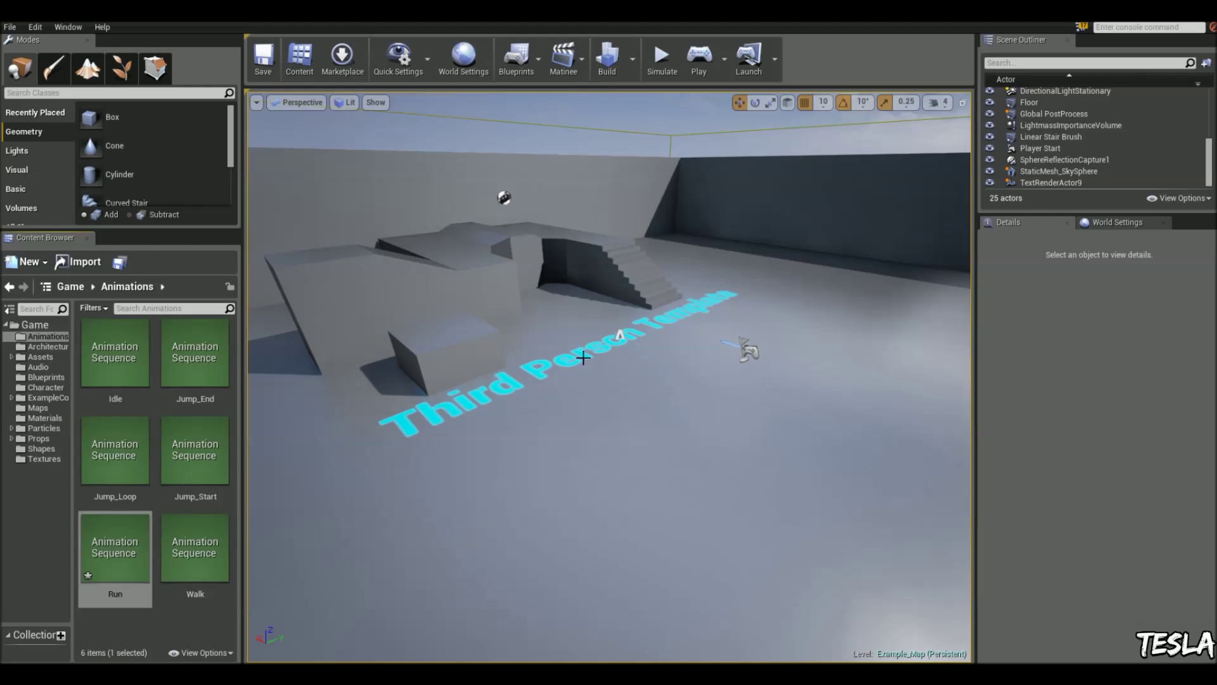
Browse the footstep sounds in the Audio folder, then return to the Animations folder
{"action": "left_click", "coordinate": [41, 357]}
{"action": "double_click", "coordinate": [113, 353]}
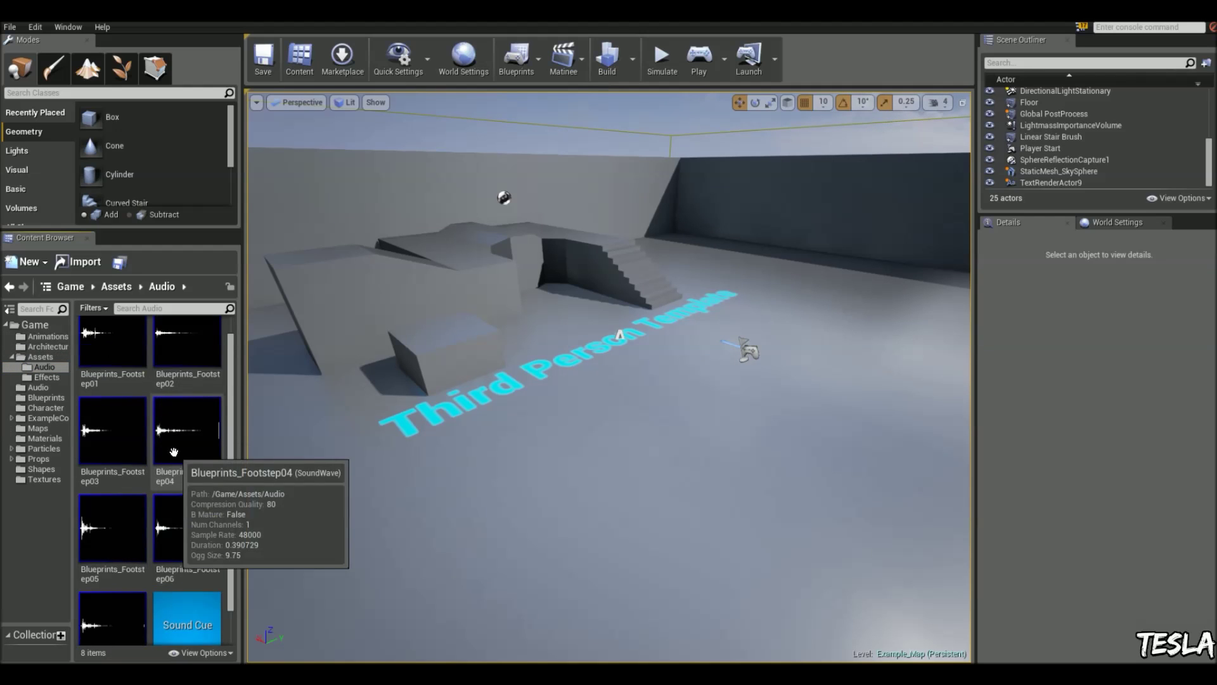
{"action": "scroll", "coordinate": [172, 504], "scroll_direction": "down", "scroll_amount": 2}
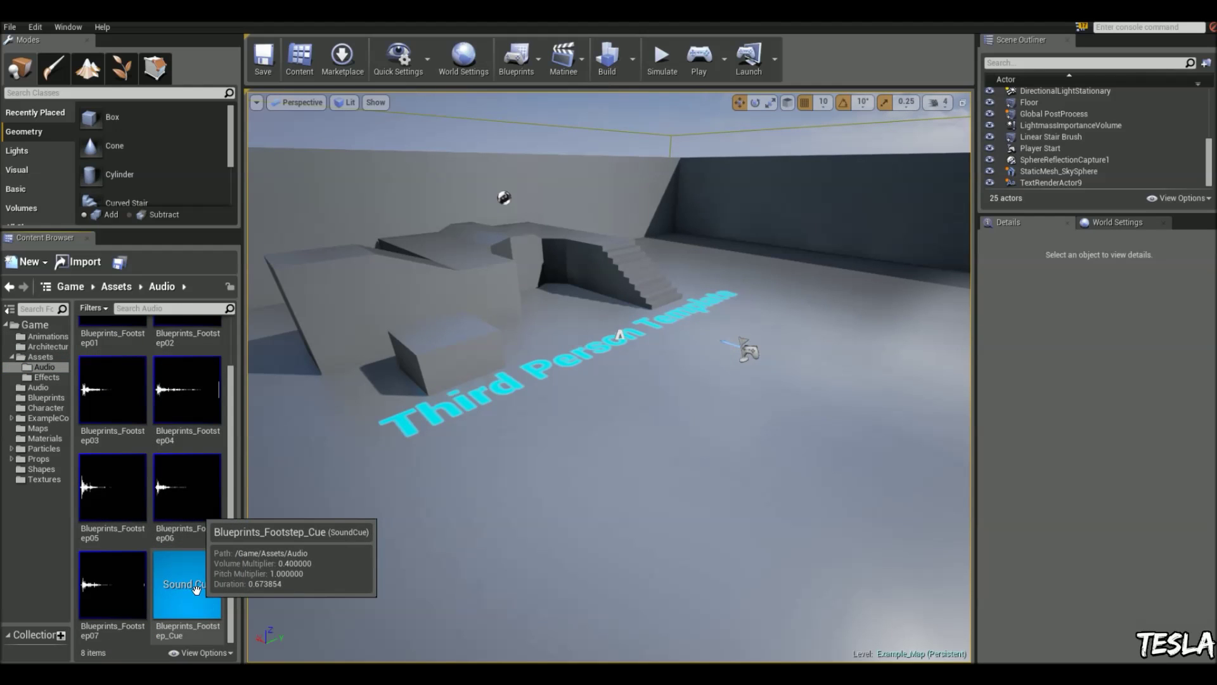
{"action": "left_click", "coordinate": [13, 357]}
{"action": "left_click", "coordinate": [47, 338]}
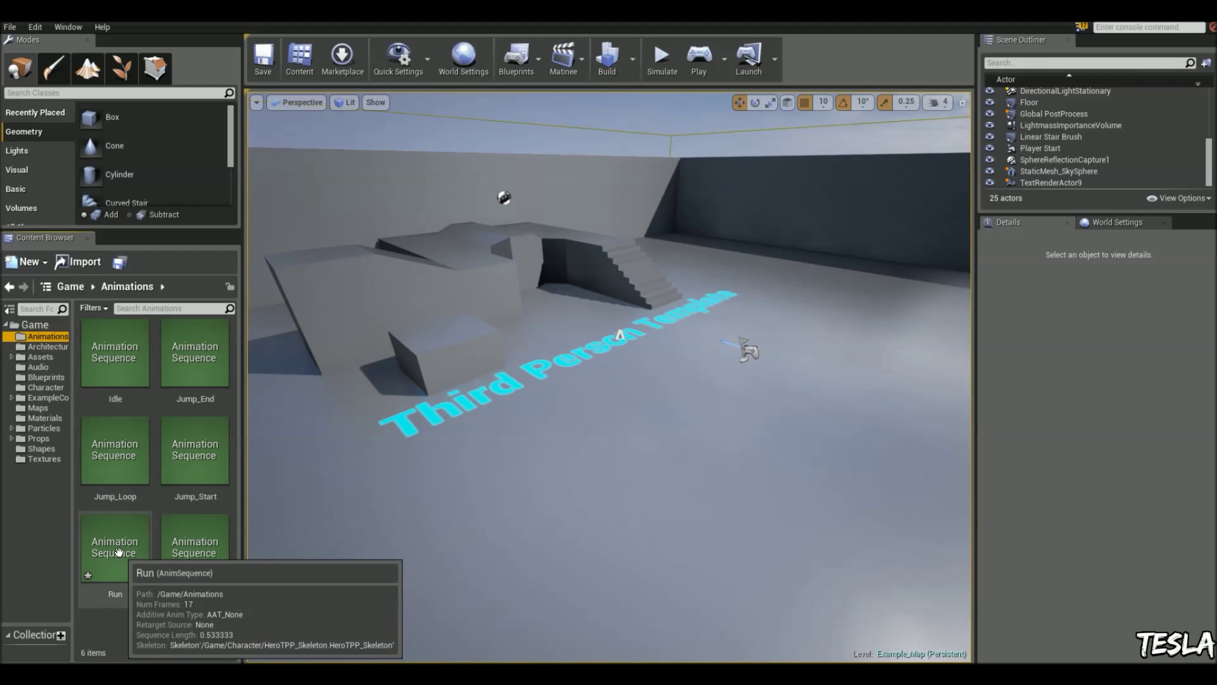
Open the Run animation paused at frame 0, with the preview zoomed onto the foot
{"action": "double_click", "coordinate": [105, 553]}
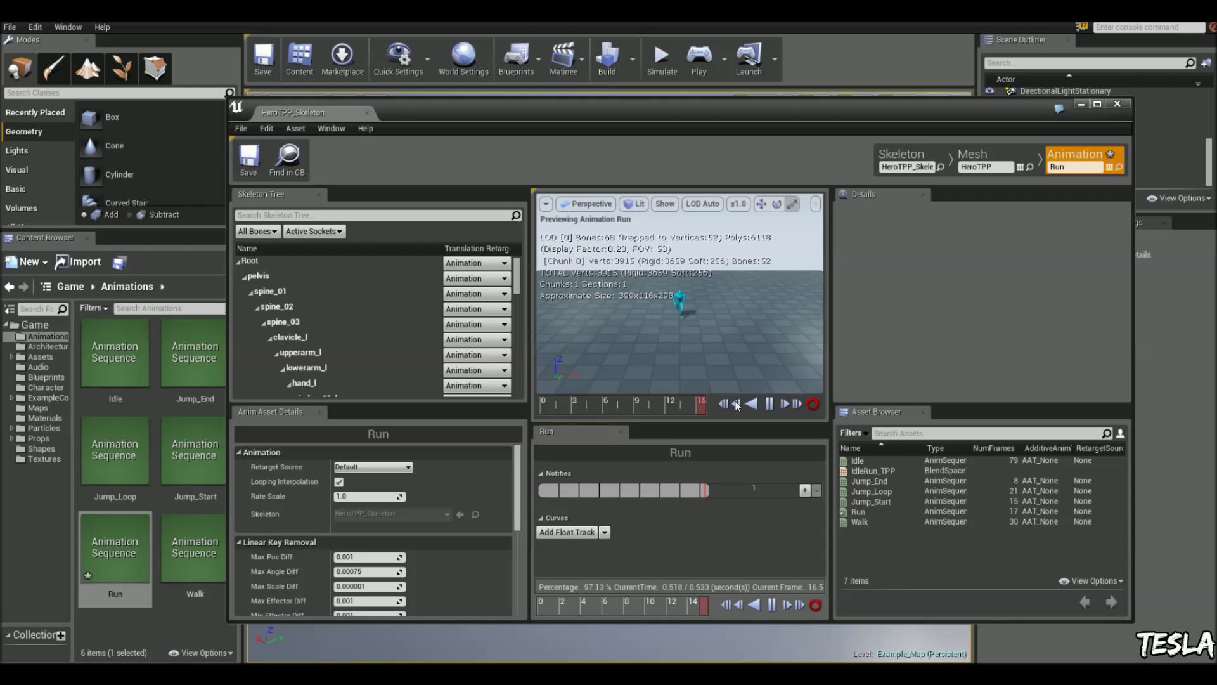
{"action": "left_click", "coordinate": [770, 406]}
{"action": "left_click_drag", "start_coordinate": [616, 405], "coordinate": [516, 416]}
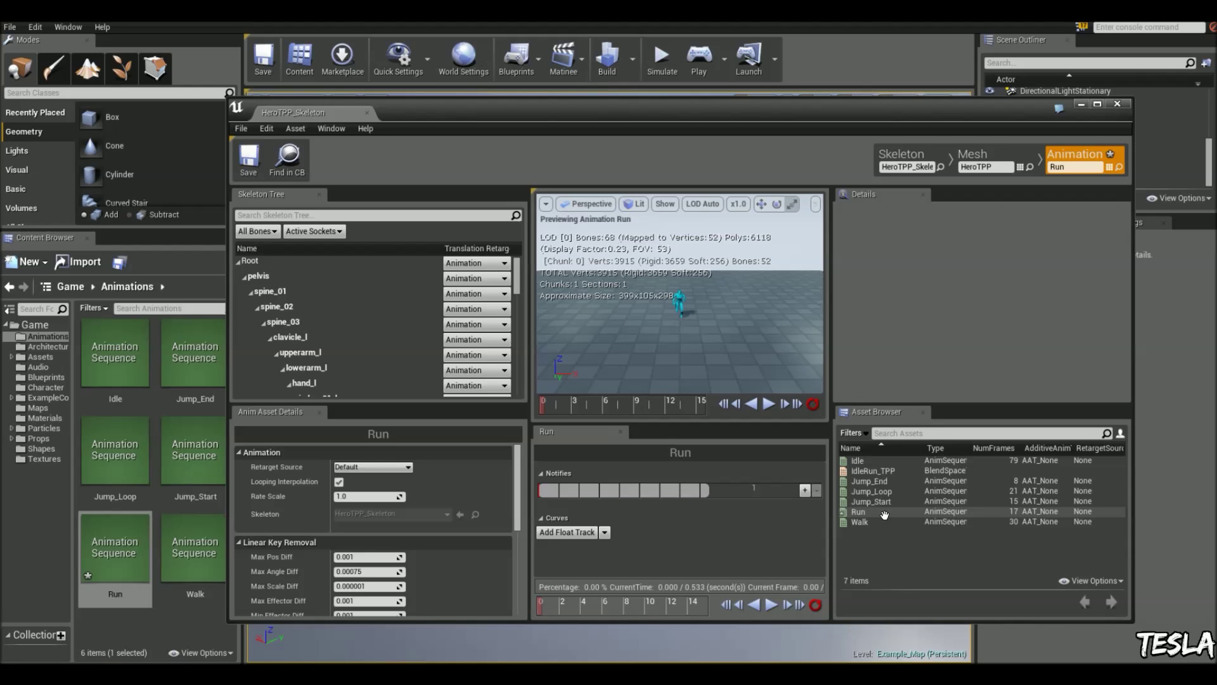
{"action": "left_click_drag", "start_coordinate": [680, 314], "coordinate": [680, 266]}
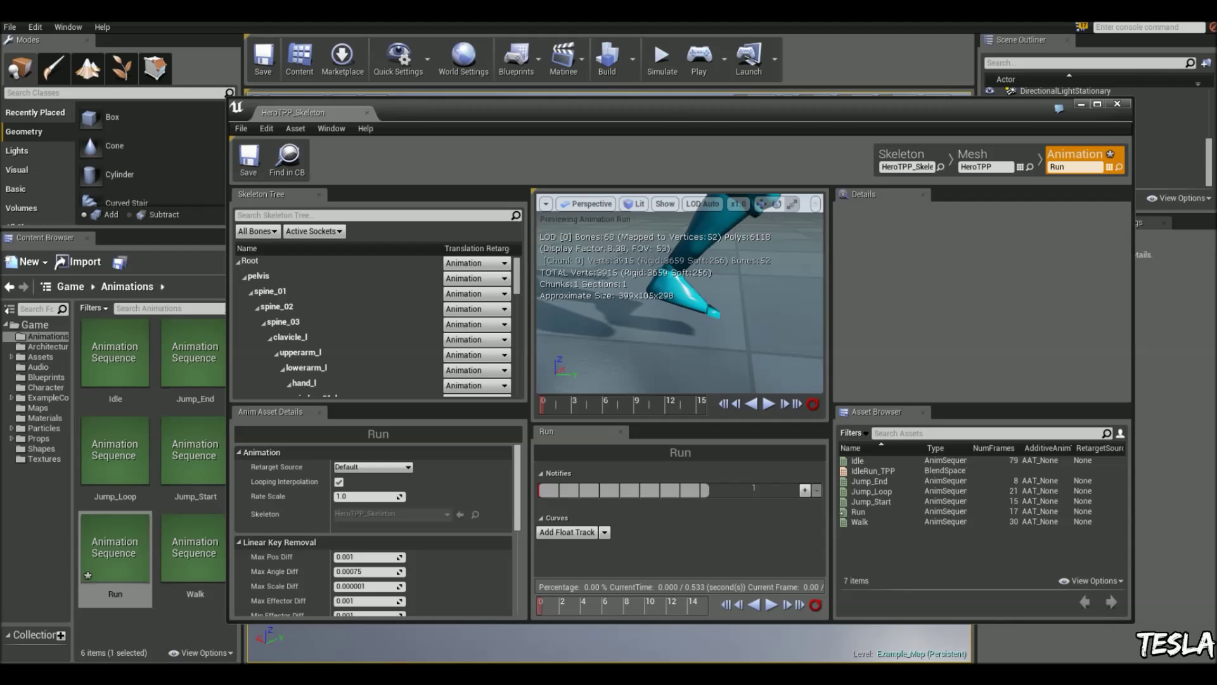
{"action": "left_click_drag", "start_coordinate": [710, 370], "coordinate": [710, 324]}
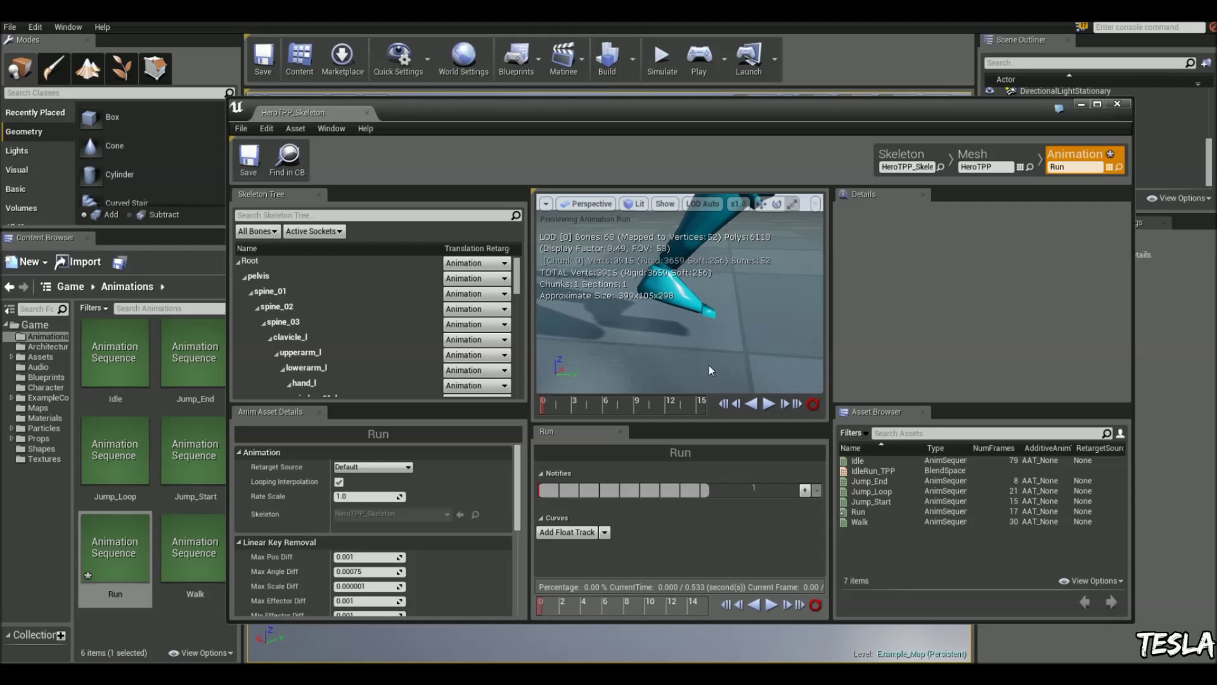
Add a PlaySound notify at the start of the Run animation's notify track
{"action": "right_click", "coordinate": [546, 494]}
{"action": "mouse_move", "coordinate": [574, 507]}
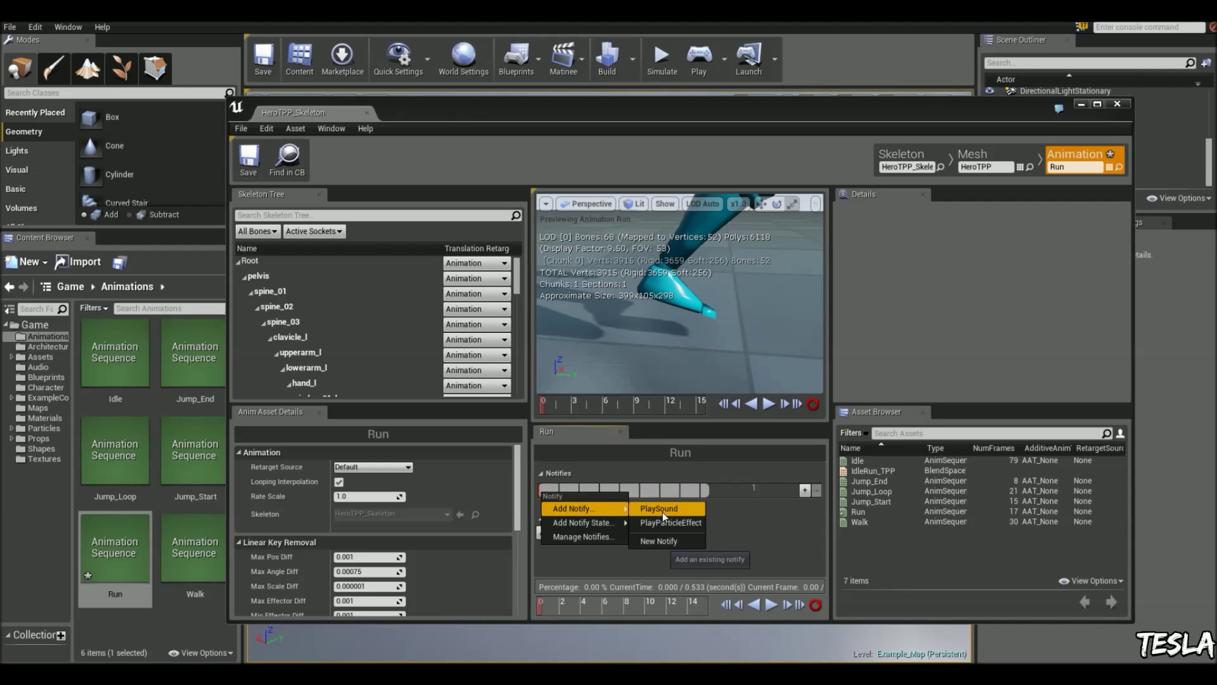
{"action": "left_click", "coordinate": [663, 511]}
{"action": "left_click", "coordinate": [545, 493]}
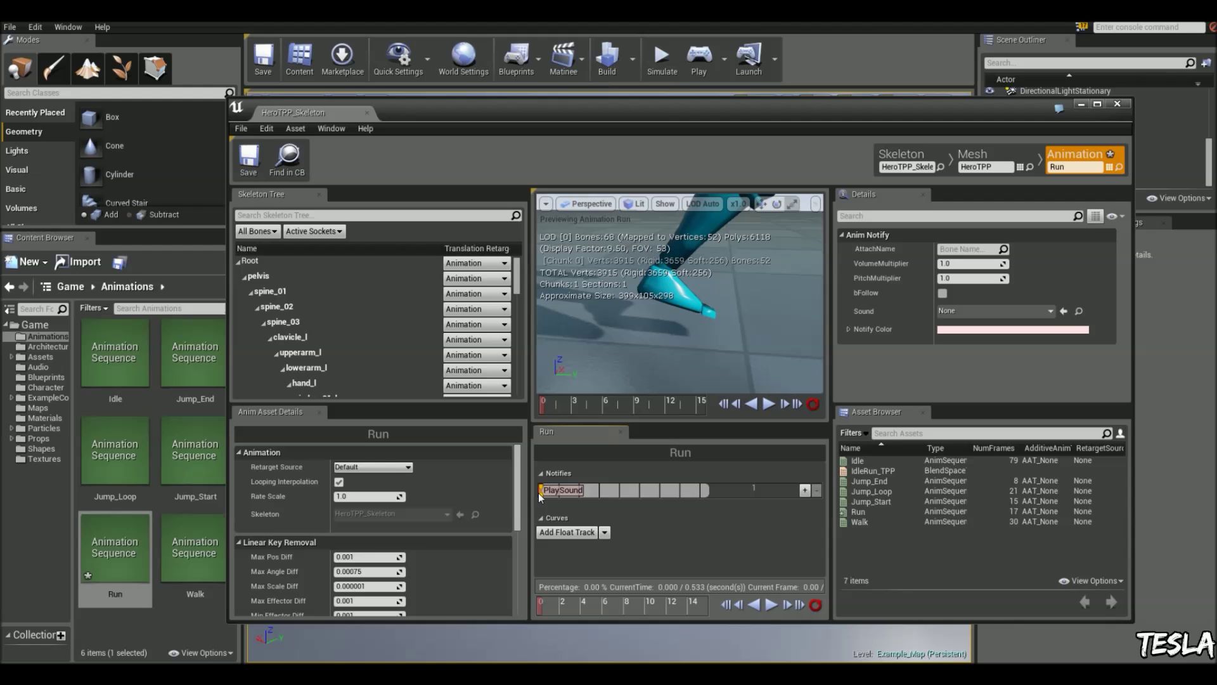
{"action": "left_click_drag", "start_coordinate": [539, 495], "coordinate": [541, 500]}
{"action": "left_click", "coordinate": [542, 500]}
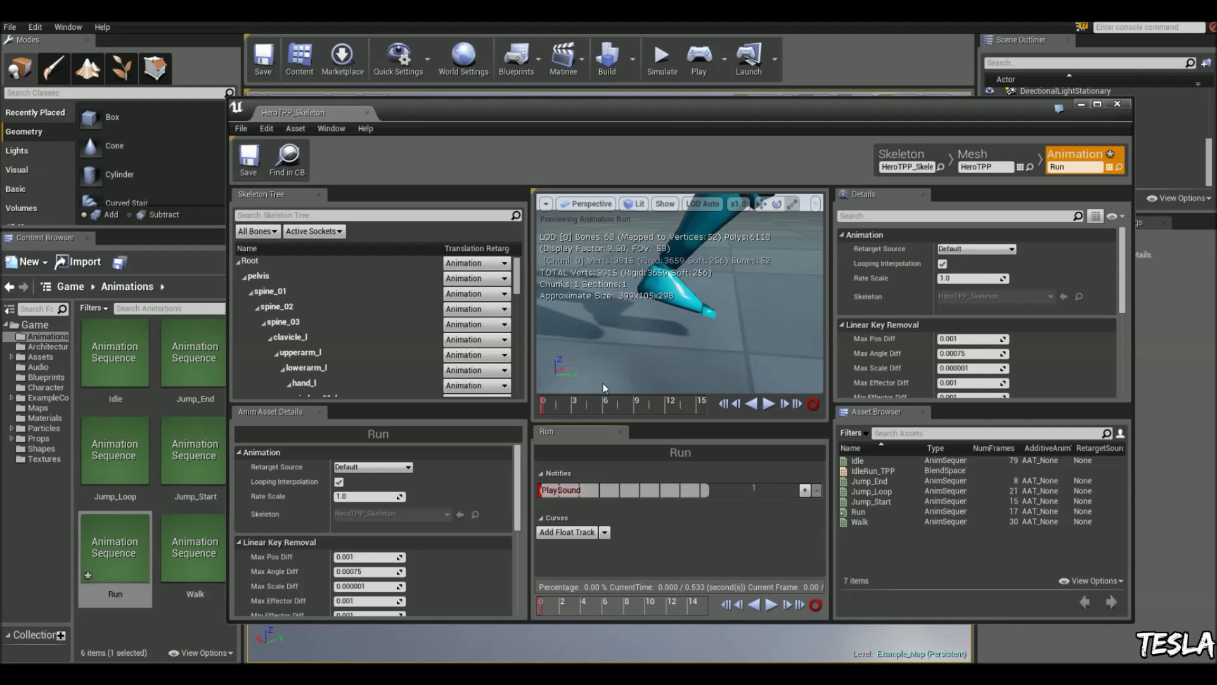
Add a second PlaySound notify near frame 7.7, undoing its accidental deletion
{"action": "left_click_drag", "start_coordinate": [542, 411], "coordinate": [615, 418]}
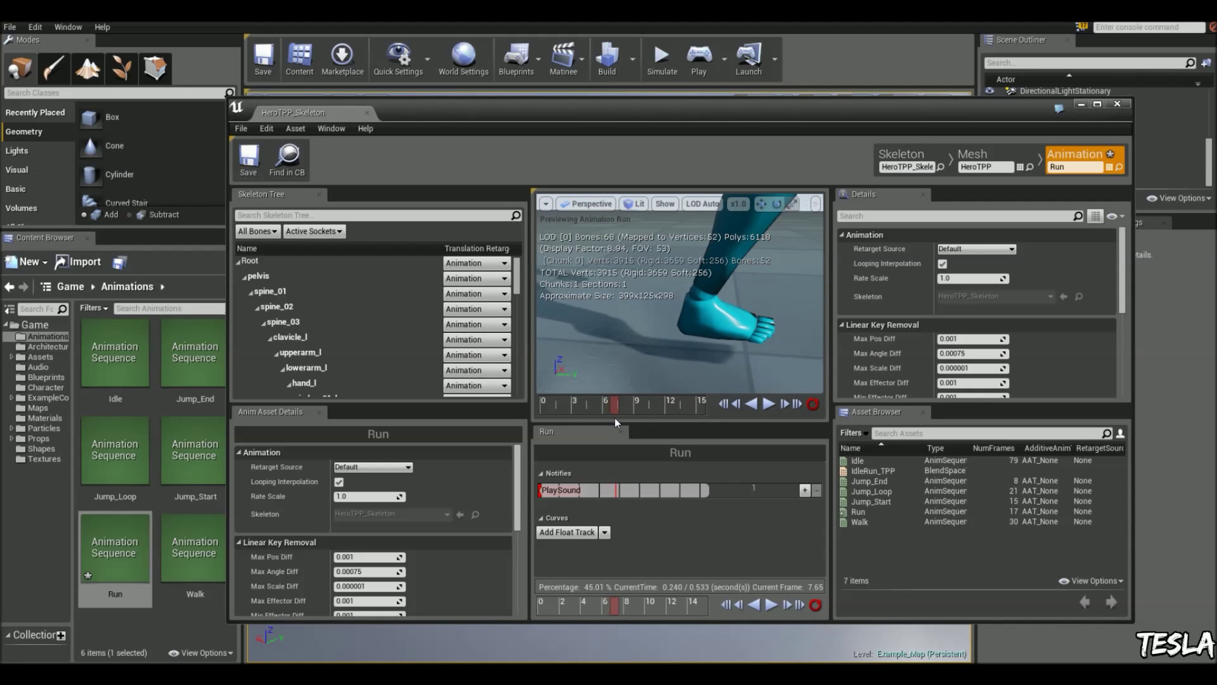
{"action": "right_click", "coordinate": [619, 490]}
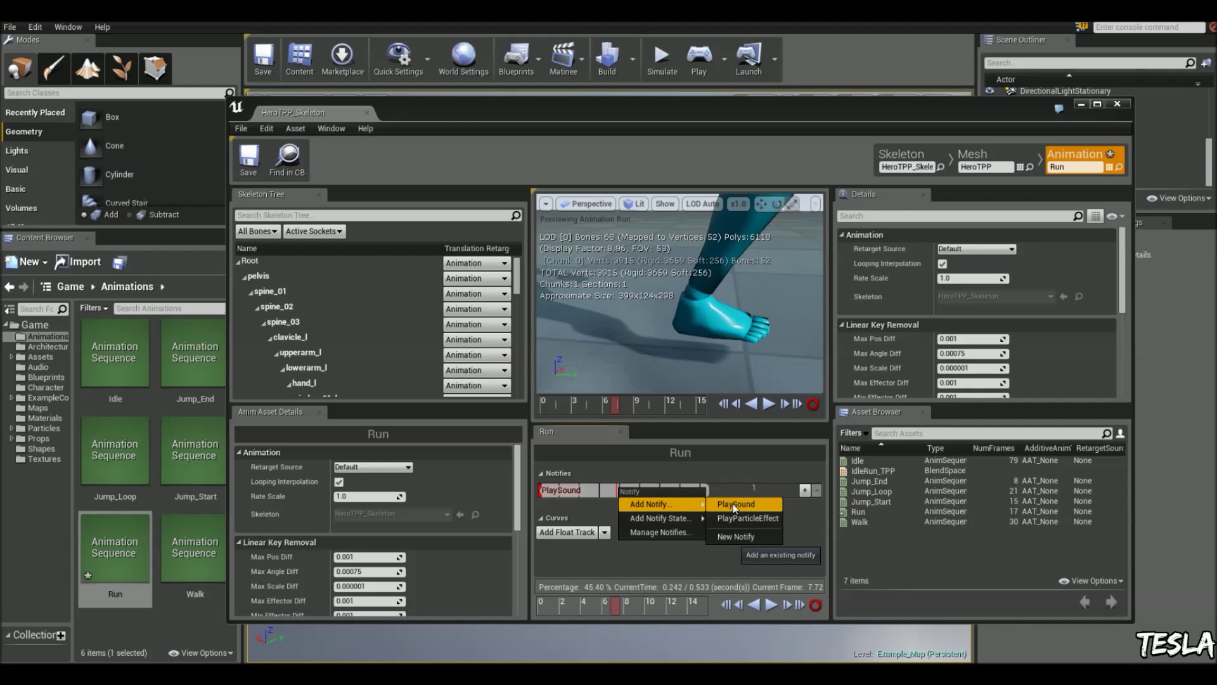
{"action": "left_click", "coordinate": [736, 505]}
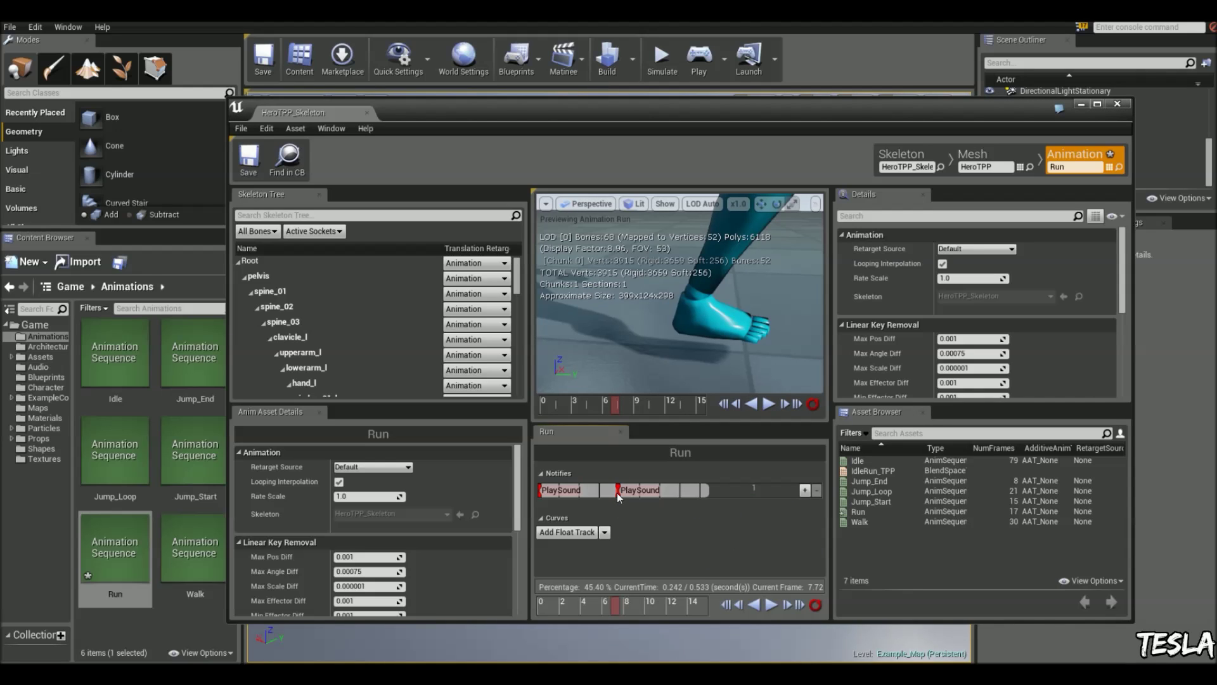
{"action": "left_click", "coordinate": [619, 493]}
{"action": "key", "text": "Delete"}
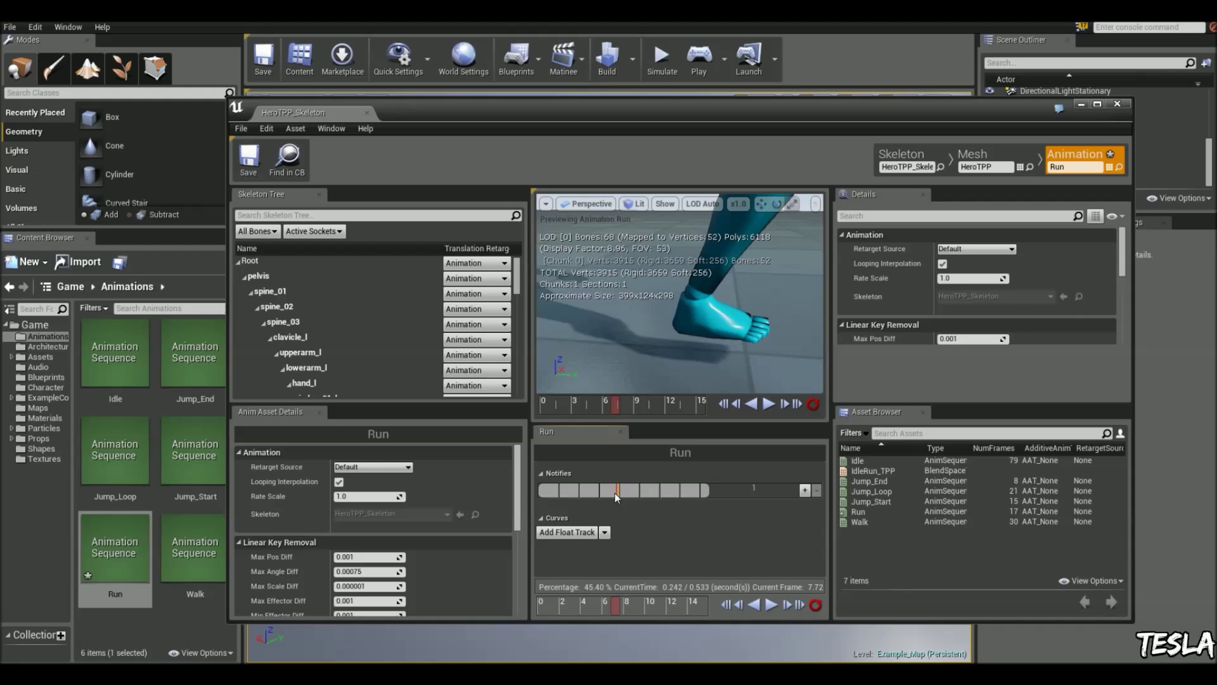
{"action": "key", "text": "ctrl+z"}
Assign Blueprints_Footstep_Cue to both PlaySound notifies, preview the Run animation, and close the editor
{"action": "left_click", "coordinate": [989, 310]}
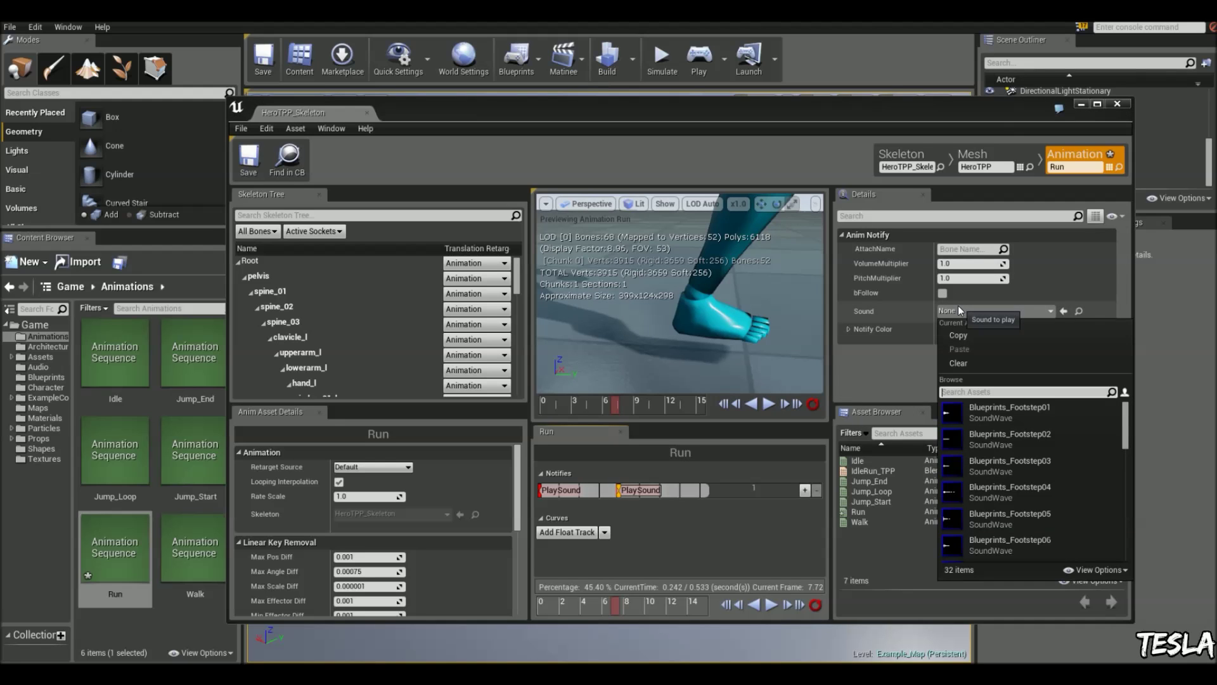
{"action": "scroll", "coordinate": [987, 472], "scroll_direction": "down", "scroll_amount": 3}
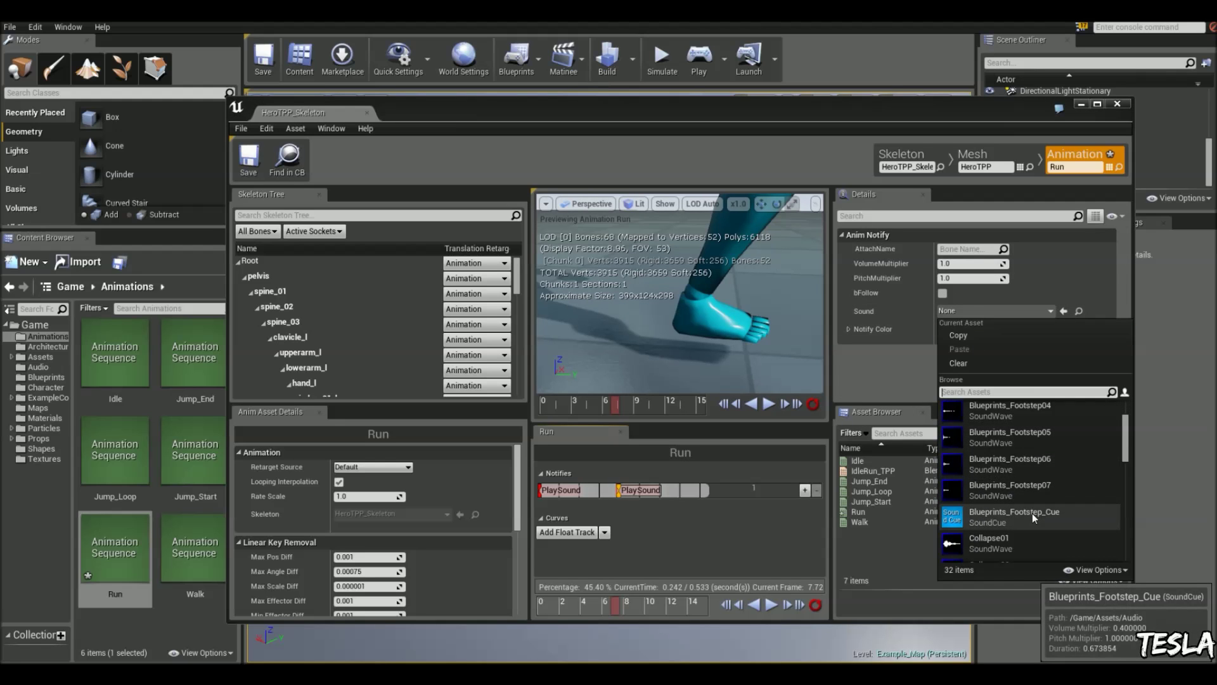
{"action": "left_click", "coordinate": [1007, 514]}
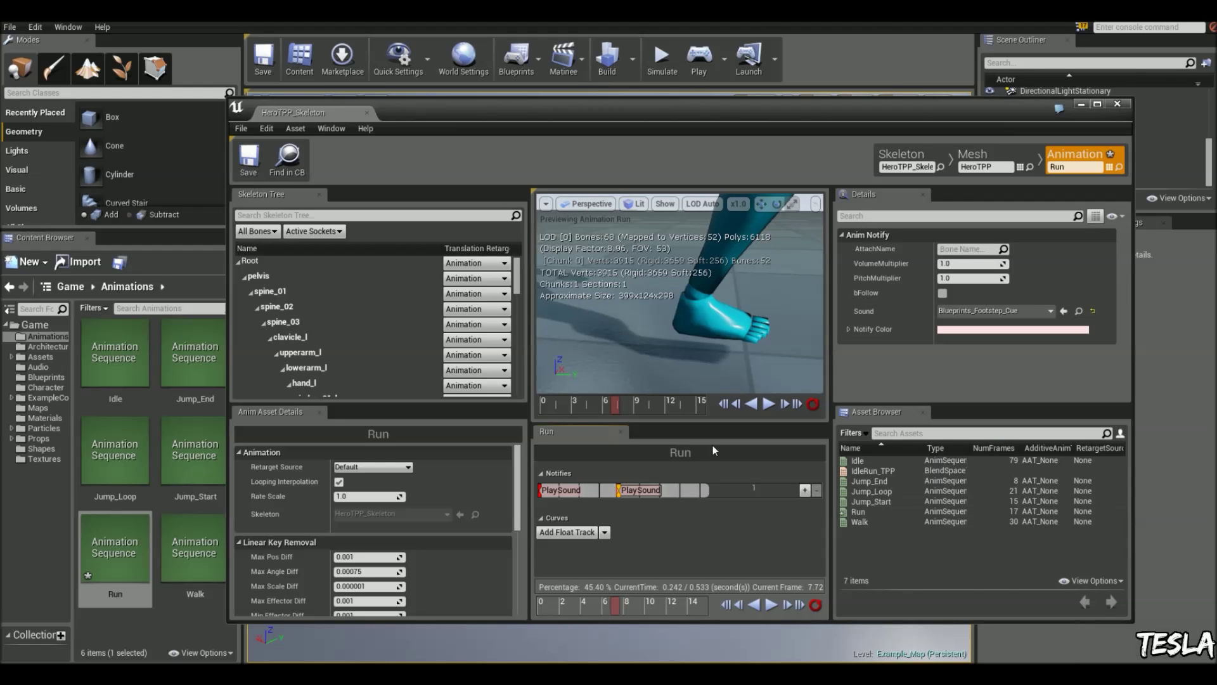
{"action": "left_click", "coordinate": [541, 496]}
{"action": "left_click", "coordinate": [988, 309]}
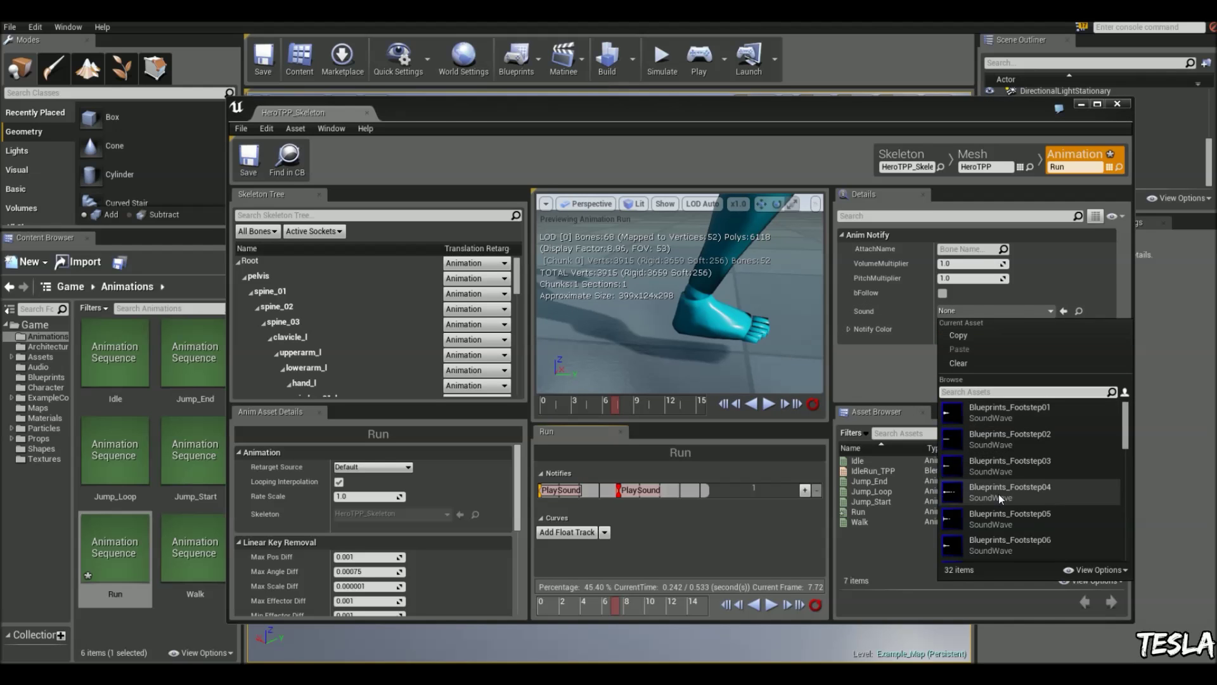
{"action": "scroll", "coordinate": [1030, 462], "scroll_direction": "down", "scroll_amount": 2}
{"action": "left_click", "coordinate": [1029, 464]}
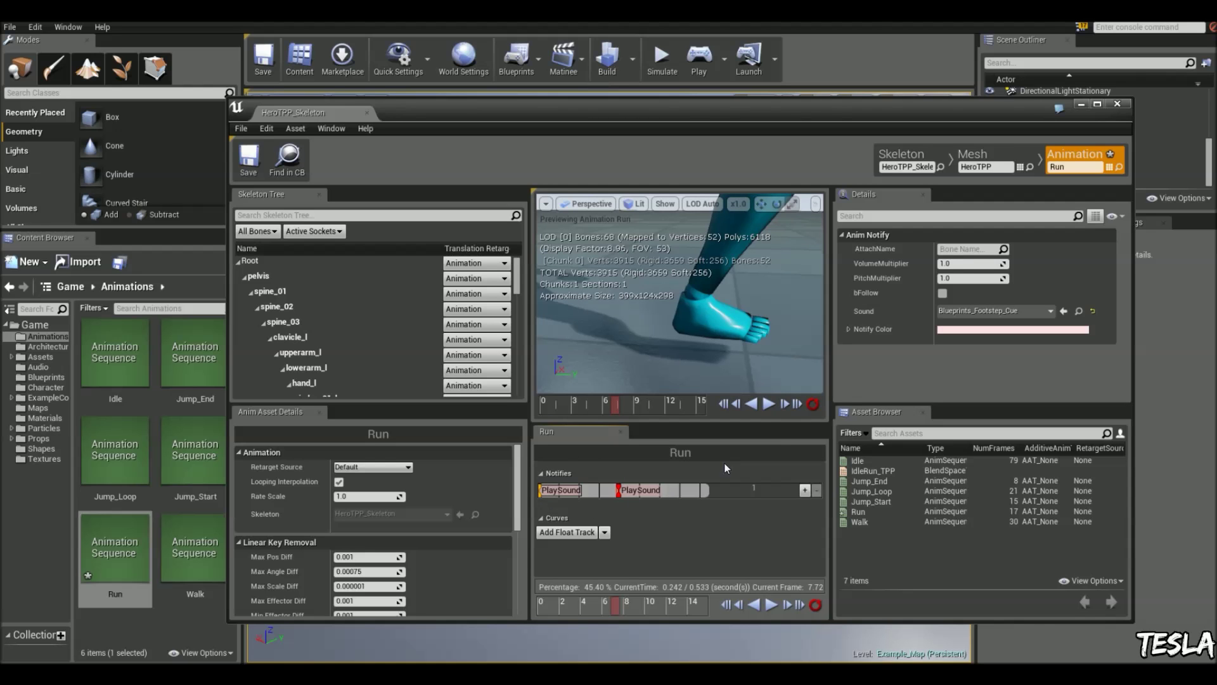
{"action": "left_click", "coordinate": [771, 407]}
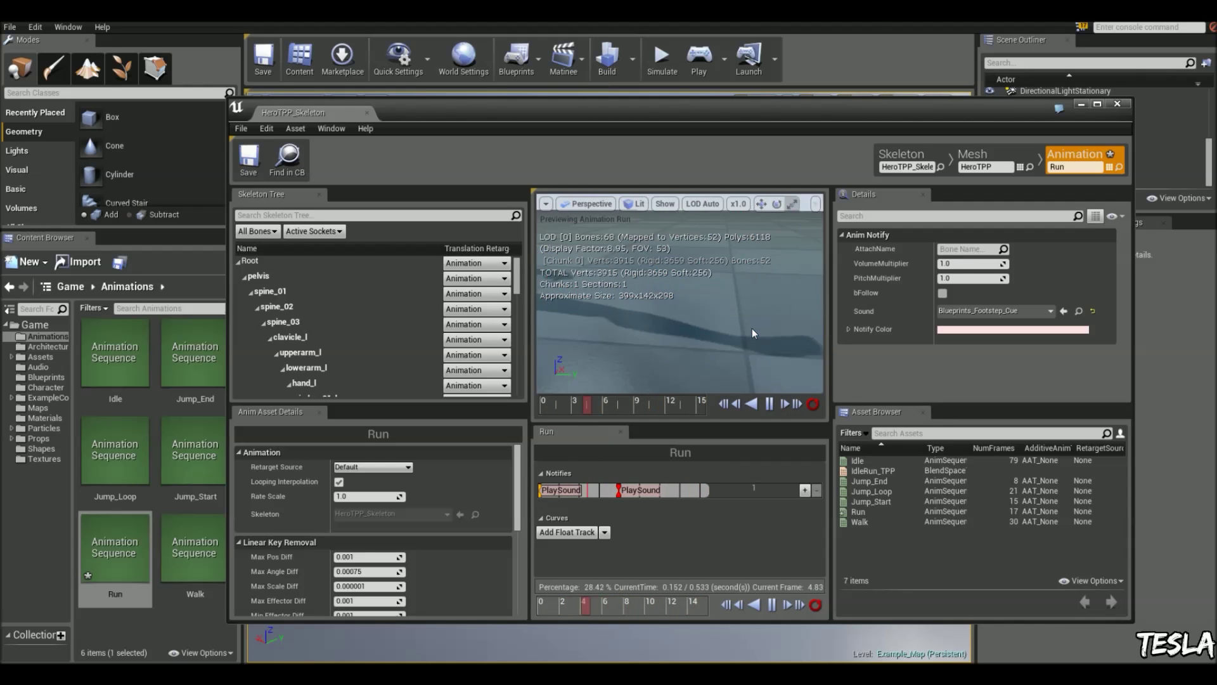
{"action": "scroll", "coordinate": [758, 336], "scroll_direction": "down", "scroll_amount": 5}
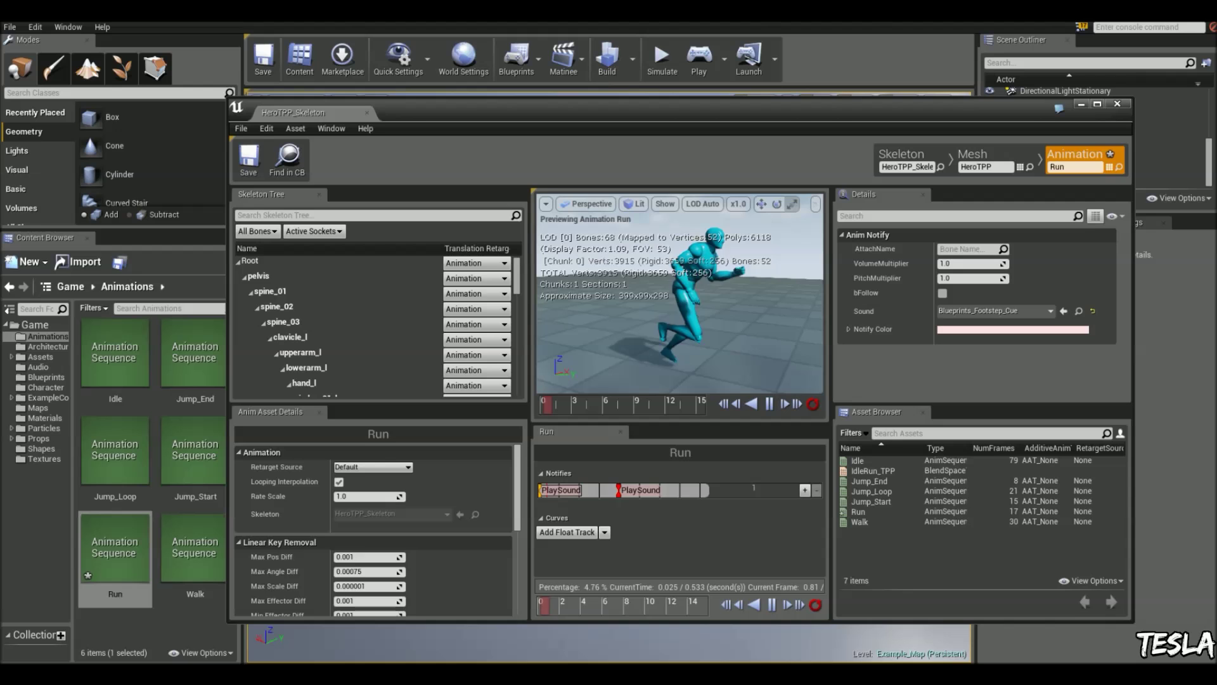
{"action": "scroll", "coordinate": [757, 337], "scroll_direction": "down", "scroll_amount": 2}
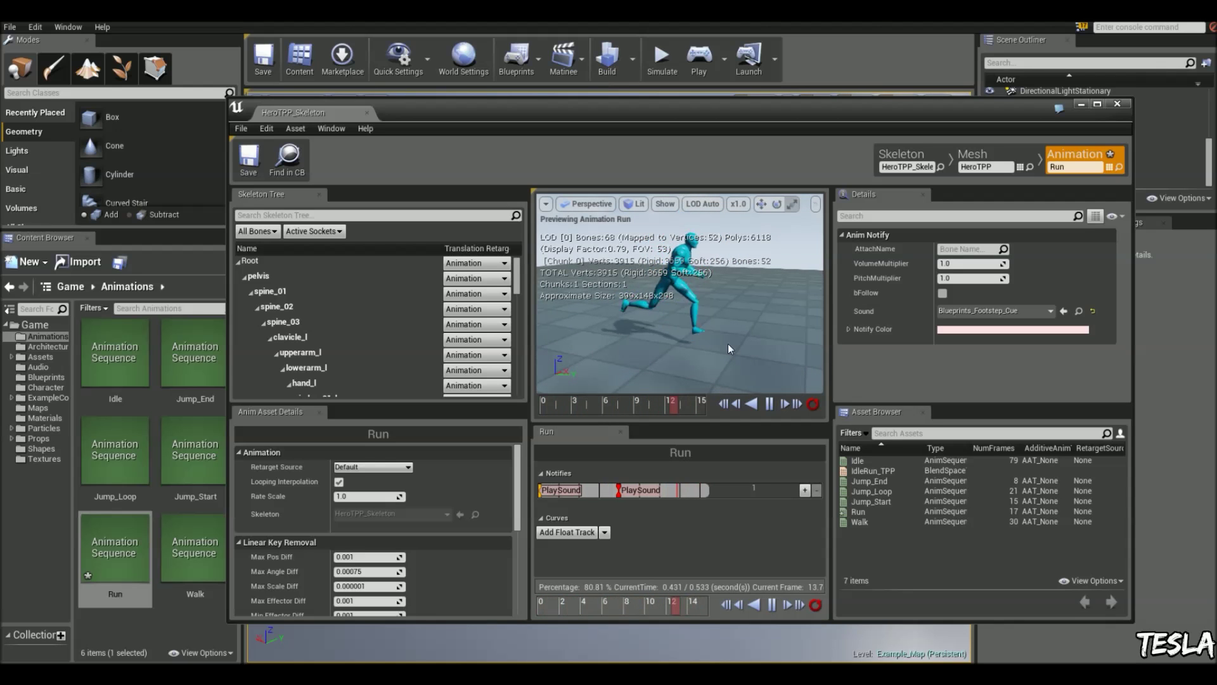
{"action": "left_click", "coordinate": [1117, 103]}
Start Play-in-editor and run the character with W up the stairs and across the platform
{"action": "left_click", "coordinate": [699, 57]}
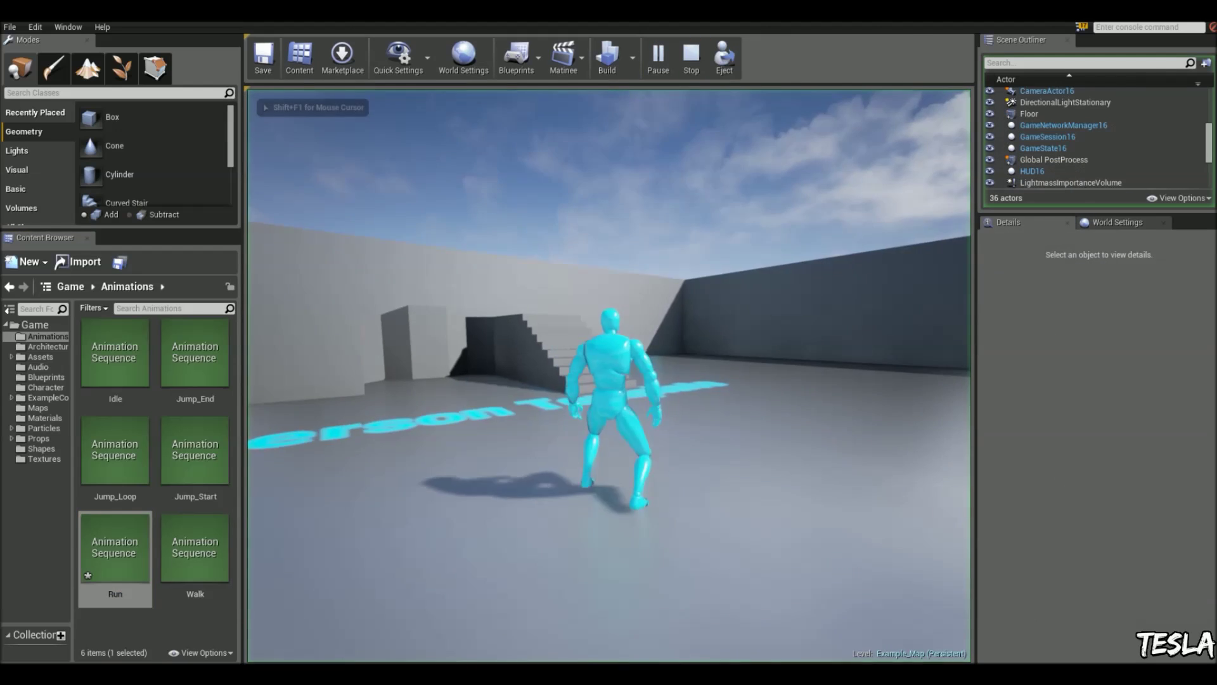
{"action": "key", "text": "w"}
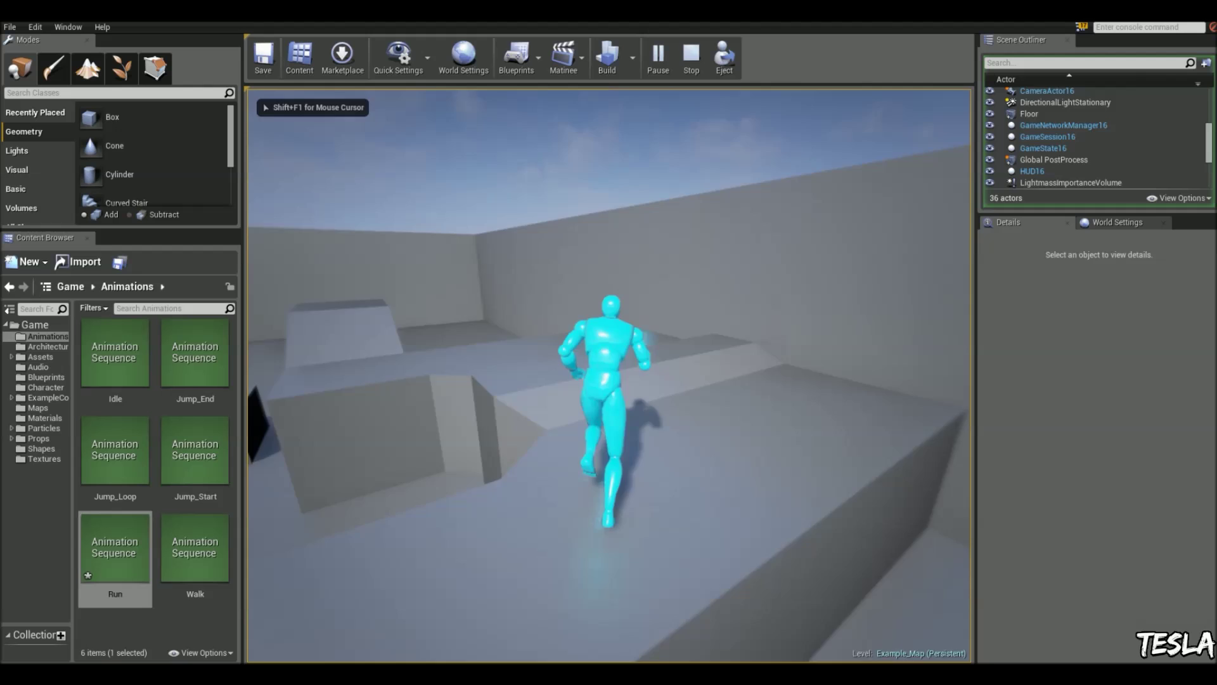
{"action": "key", "text": "w"}
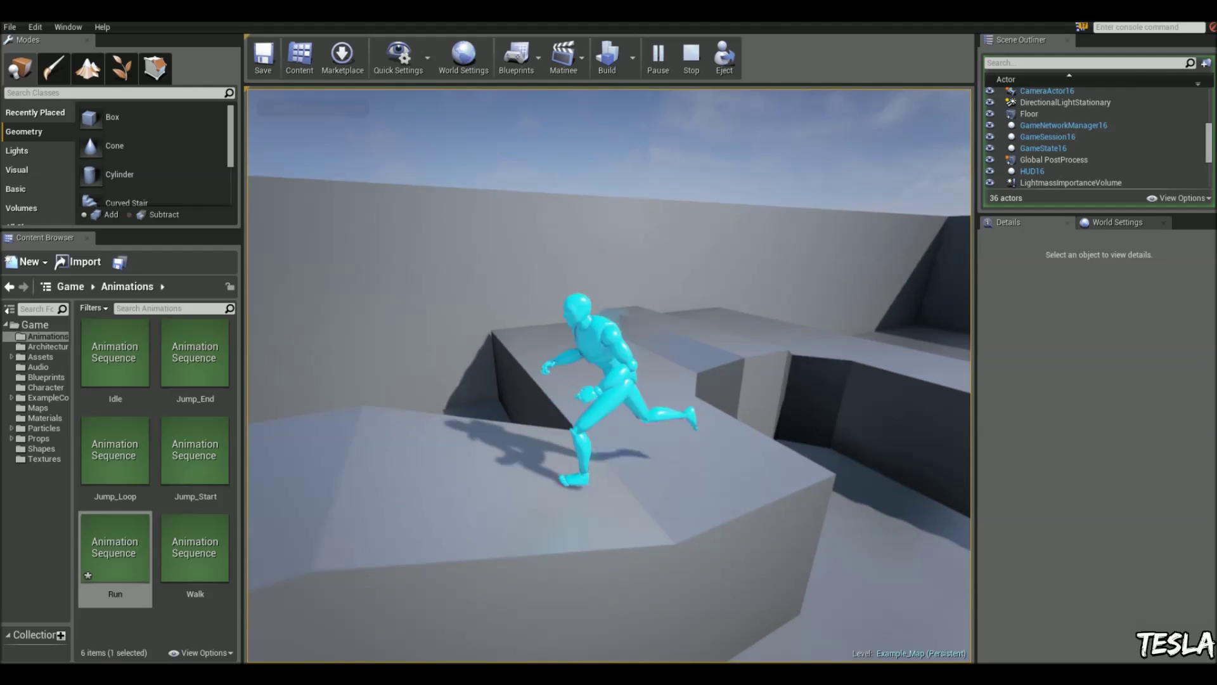